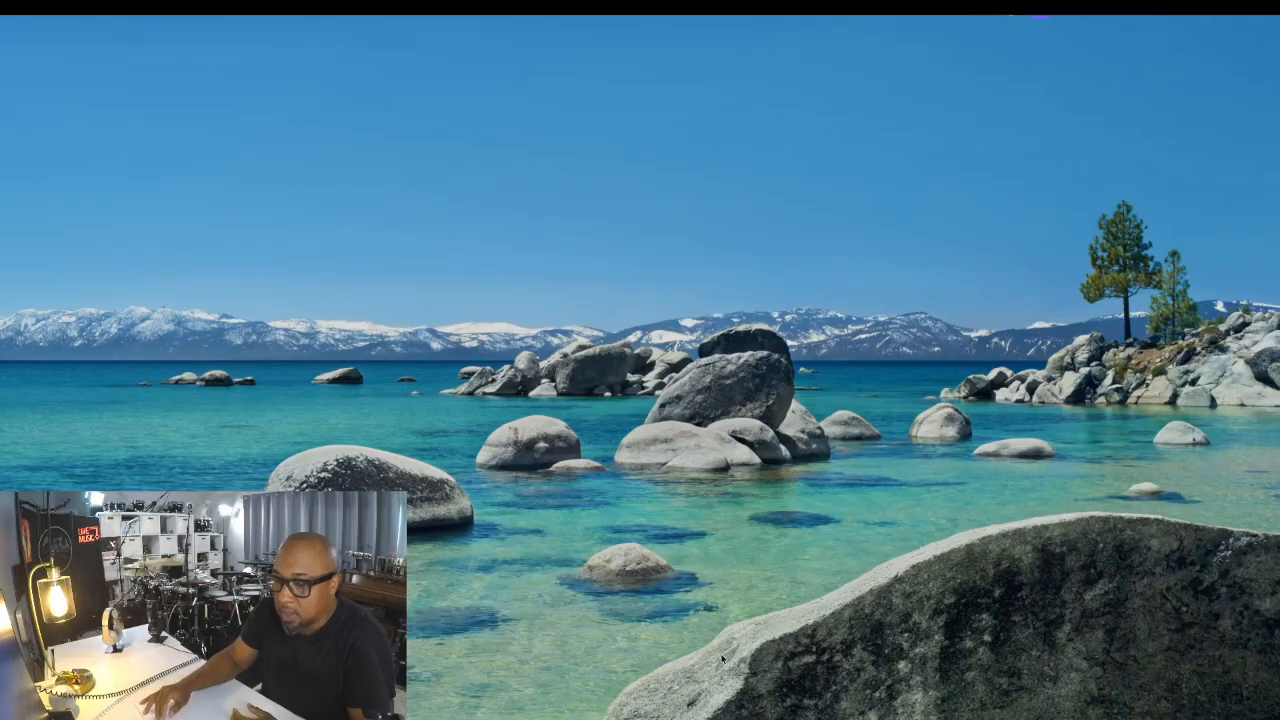
# - Open Screen Sharing and connect to the remote Mac listed first under All Connections
pyautogui.moveTo(766, 700)
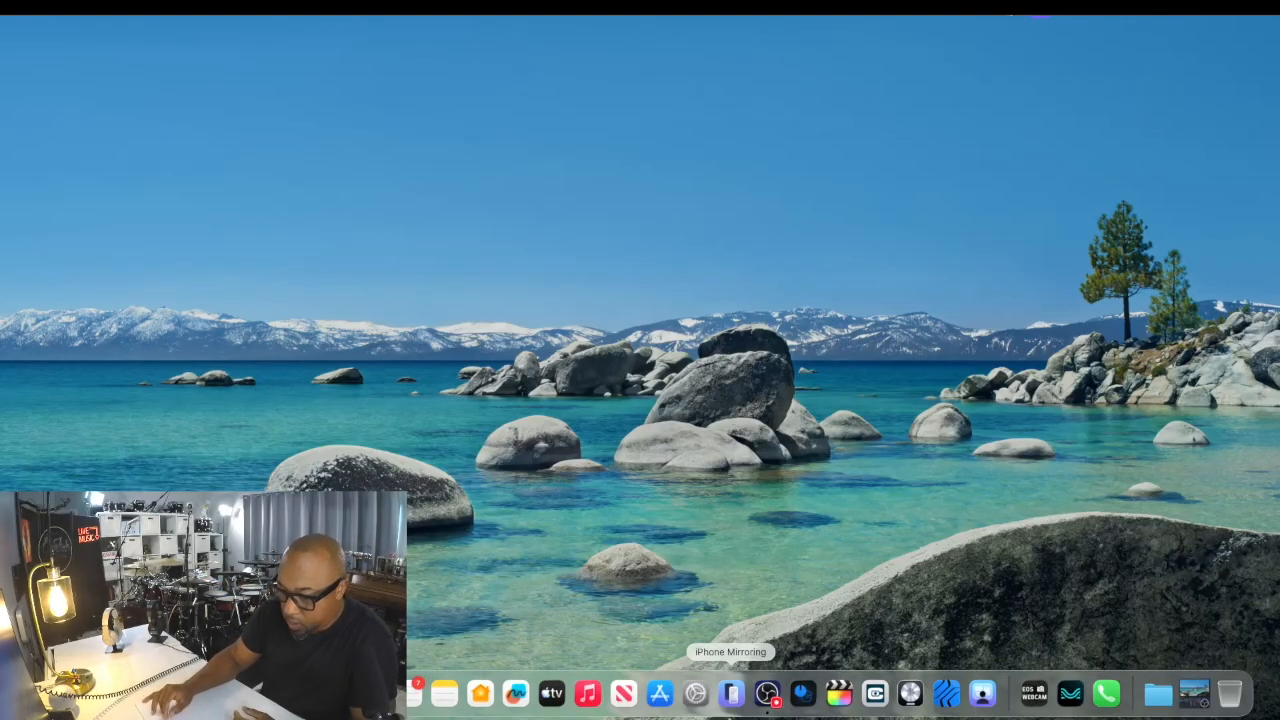
pyautogui.click(981, 693)
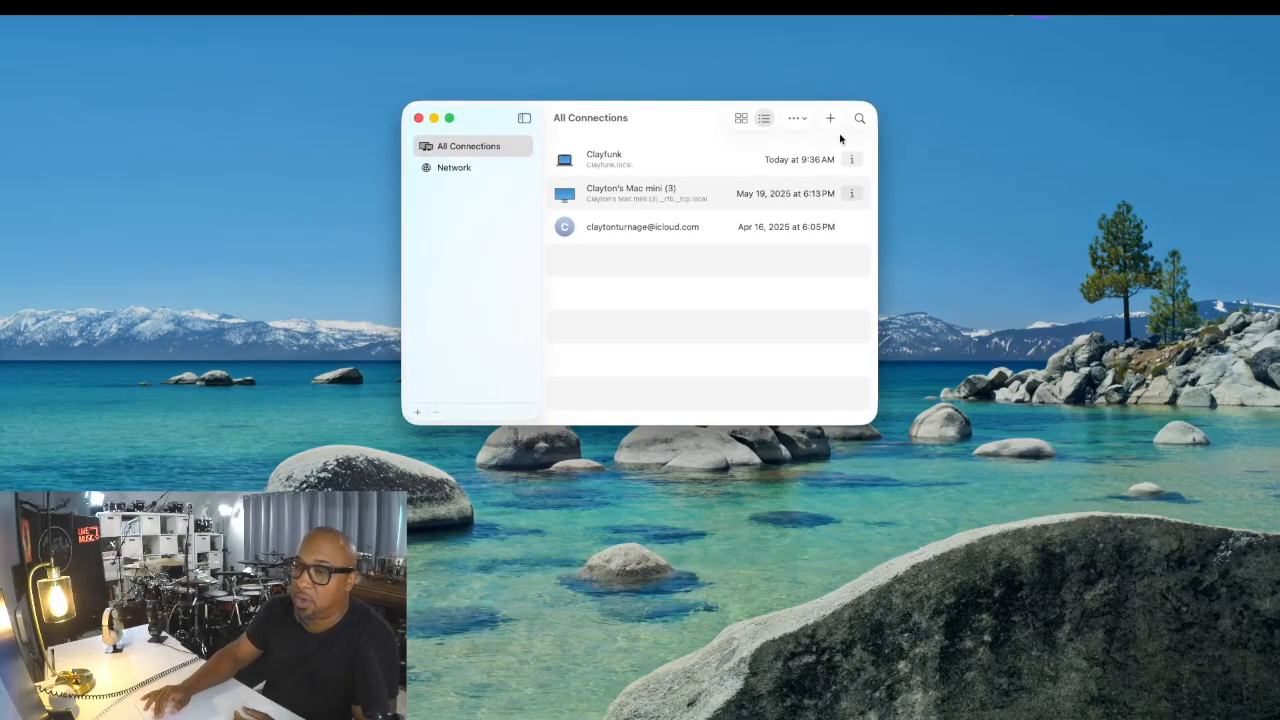
pyautogui.click(822, 159)
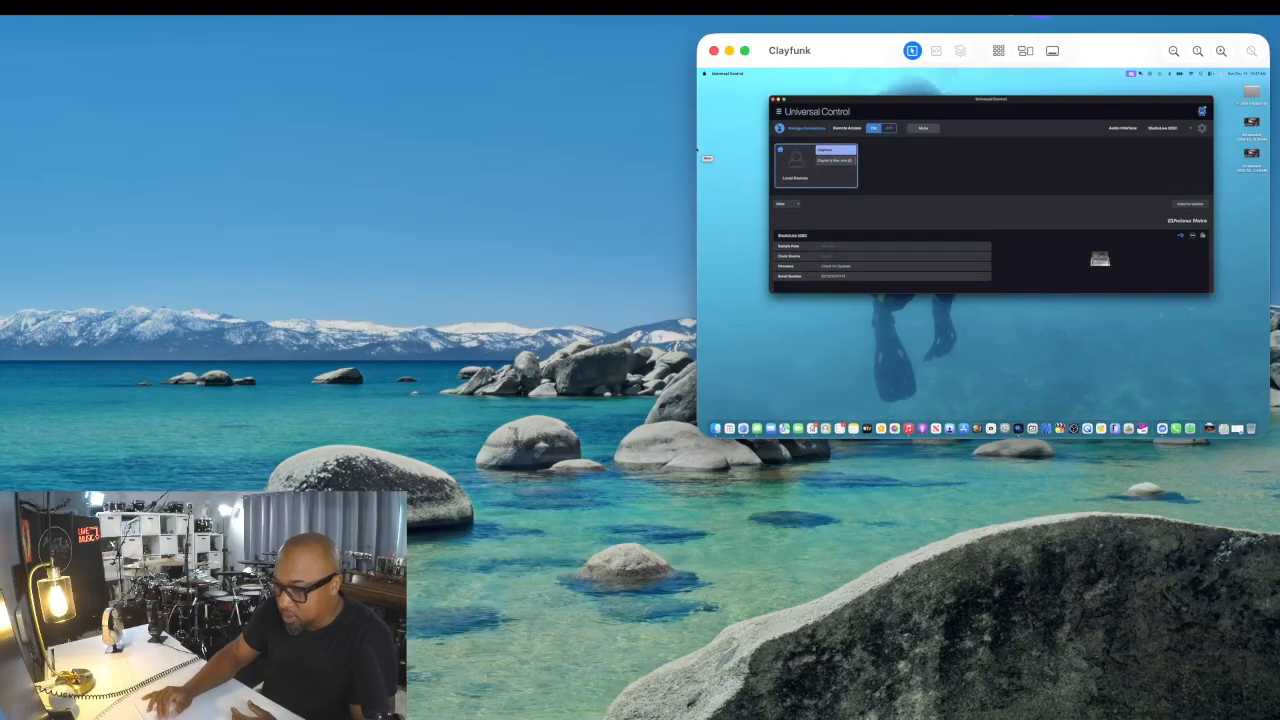
# - Launch Universal Control and switch Remote Access on
pyautogui.moveTo(875, 700)
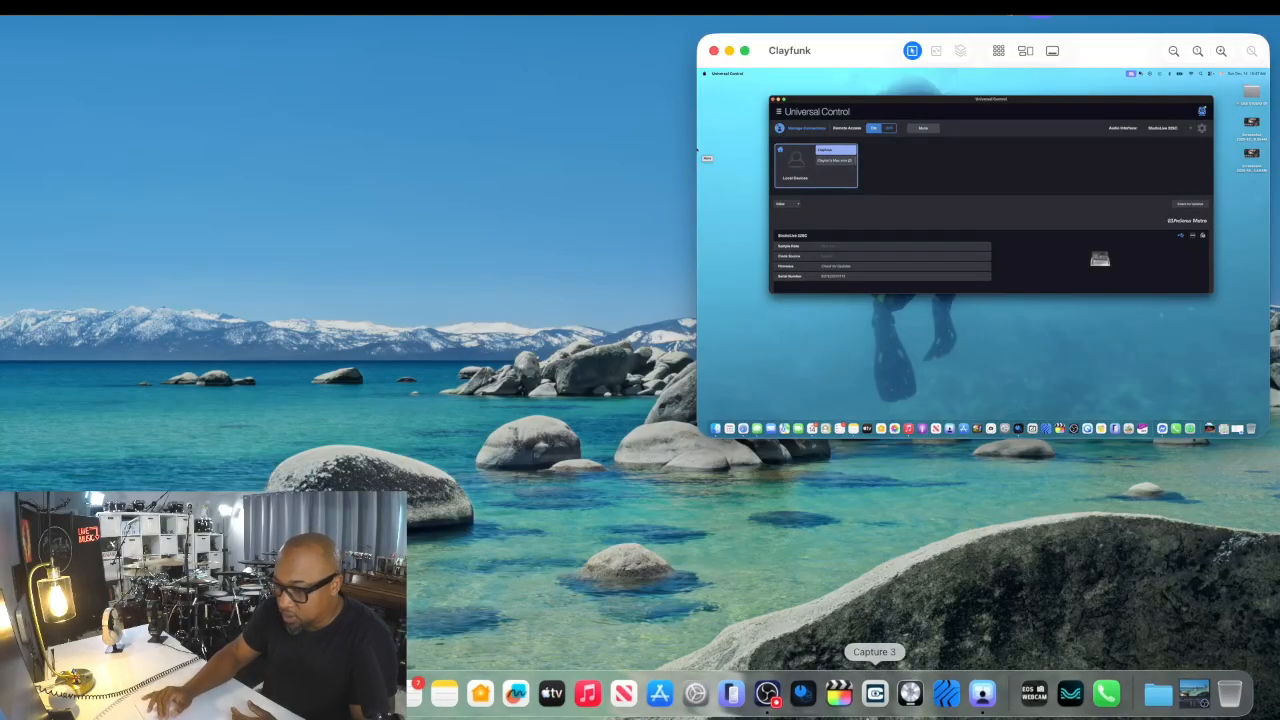
pyautogui.click(803, 694)
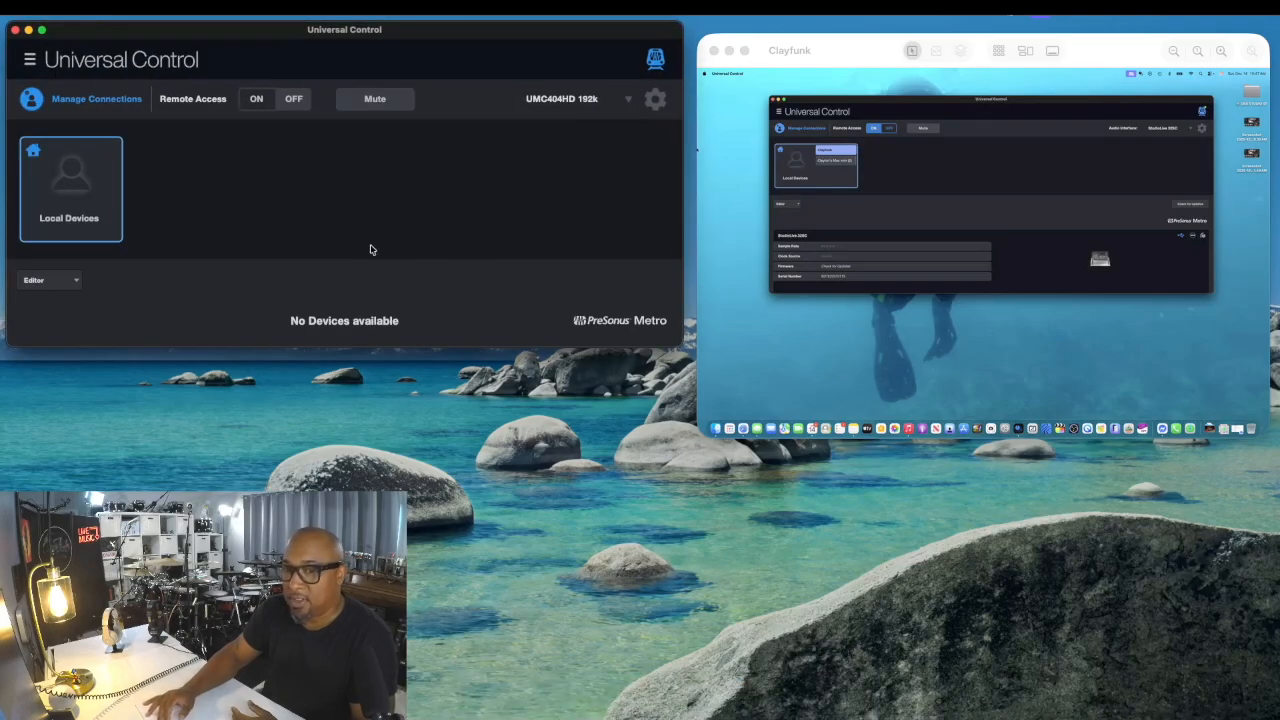
pyautogui.click(257, 99)
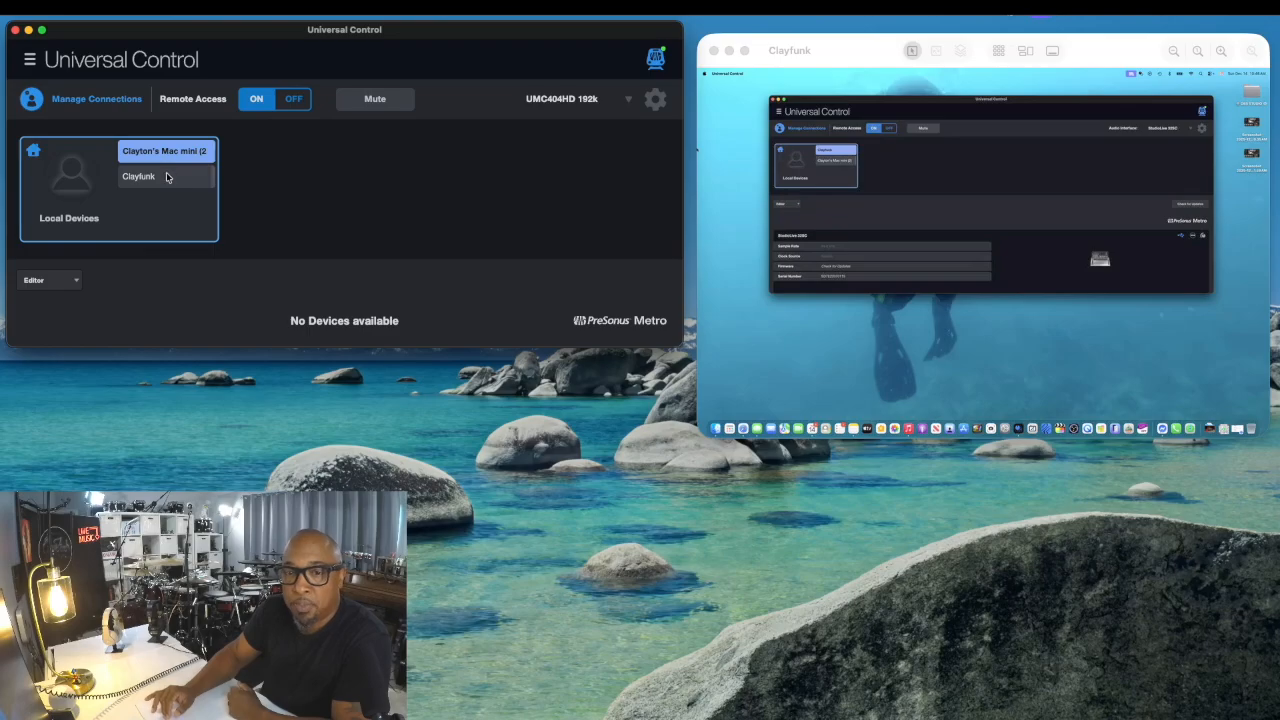
# - Connect Universal Control to the remote Mac and accept the connection request on that Mac's screen
pyautogui.click(167, 177)
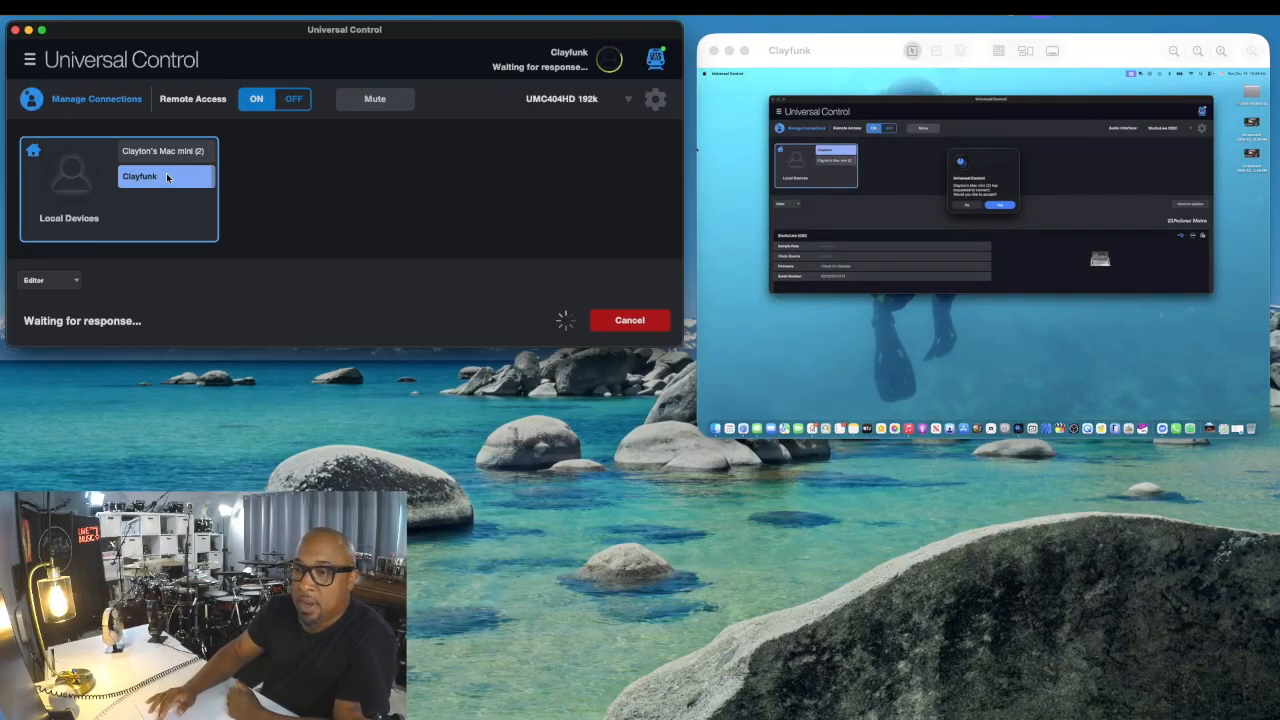
pyautogui.click(1001, 208)
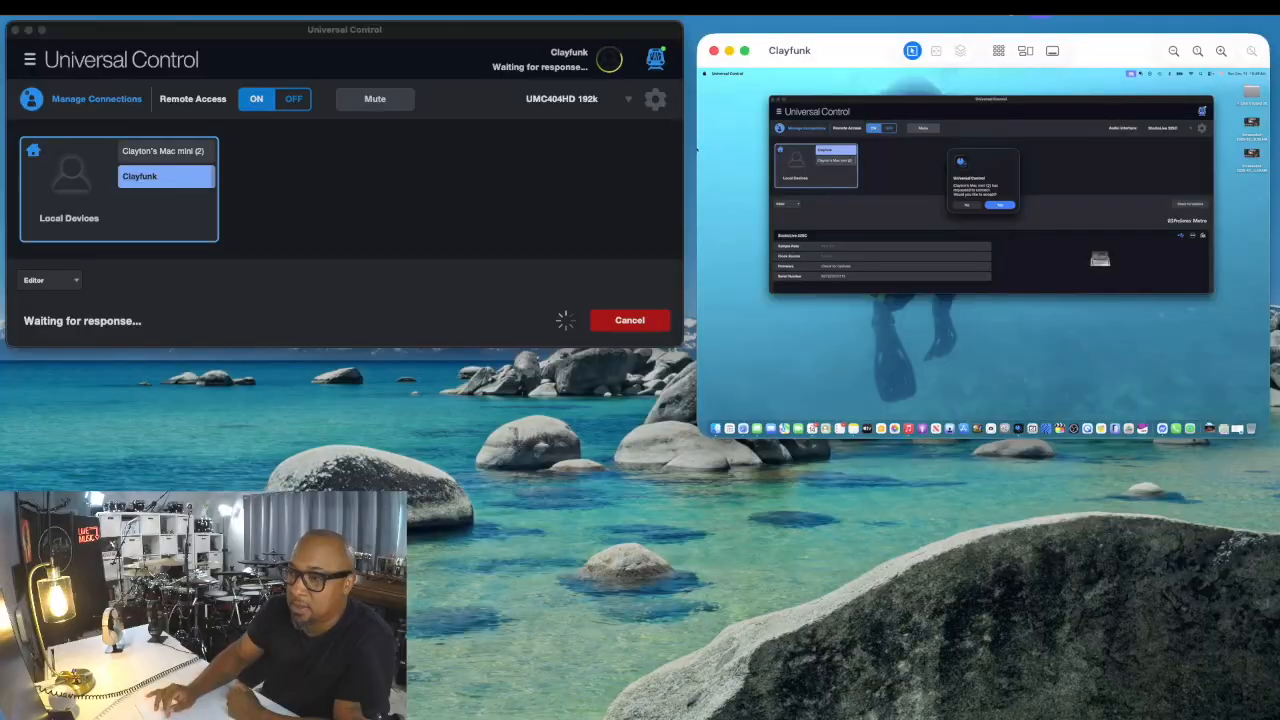
pyautogui.click(1000, 205)
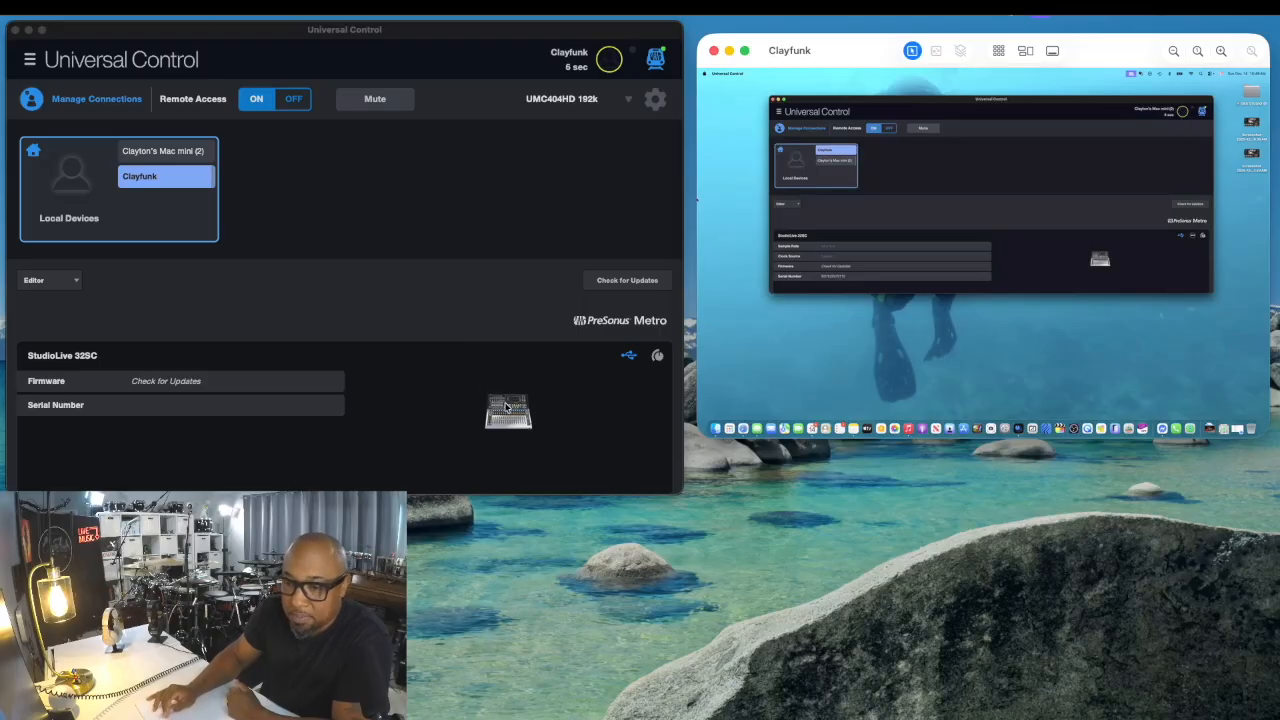
# - Open the StudioLive 32SC mixer control and choose UMC404HD 192k as Universal Control's audio device
pyautogui.click(507, 407)
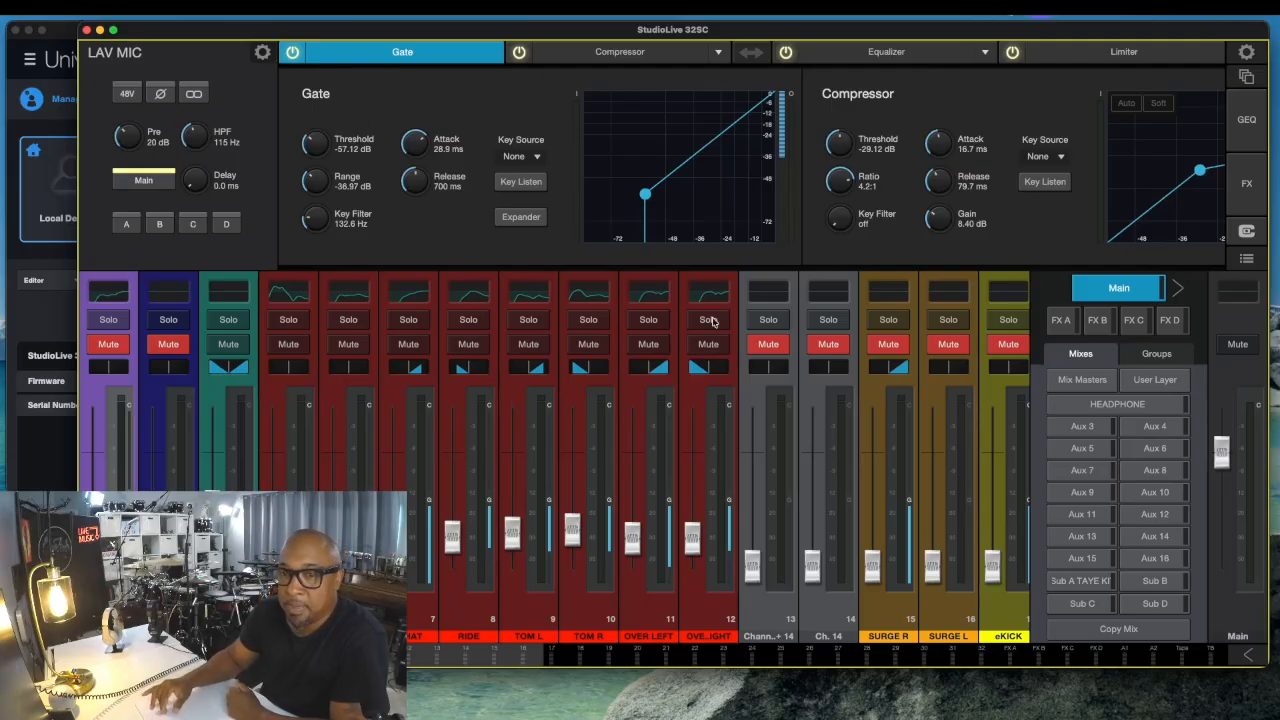
pyautogui.click(66, 35)
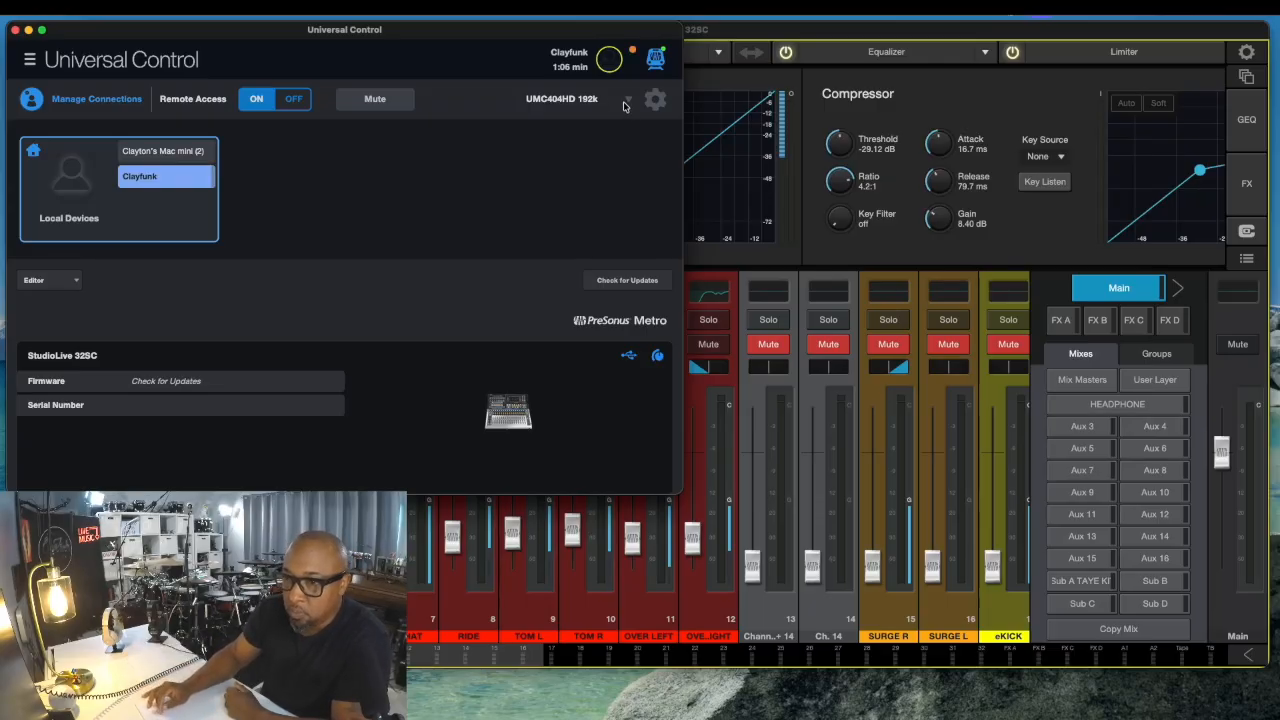
pyautogui.click(628, 102)
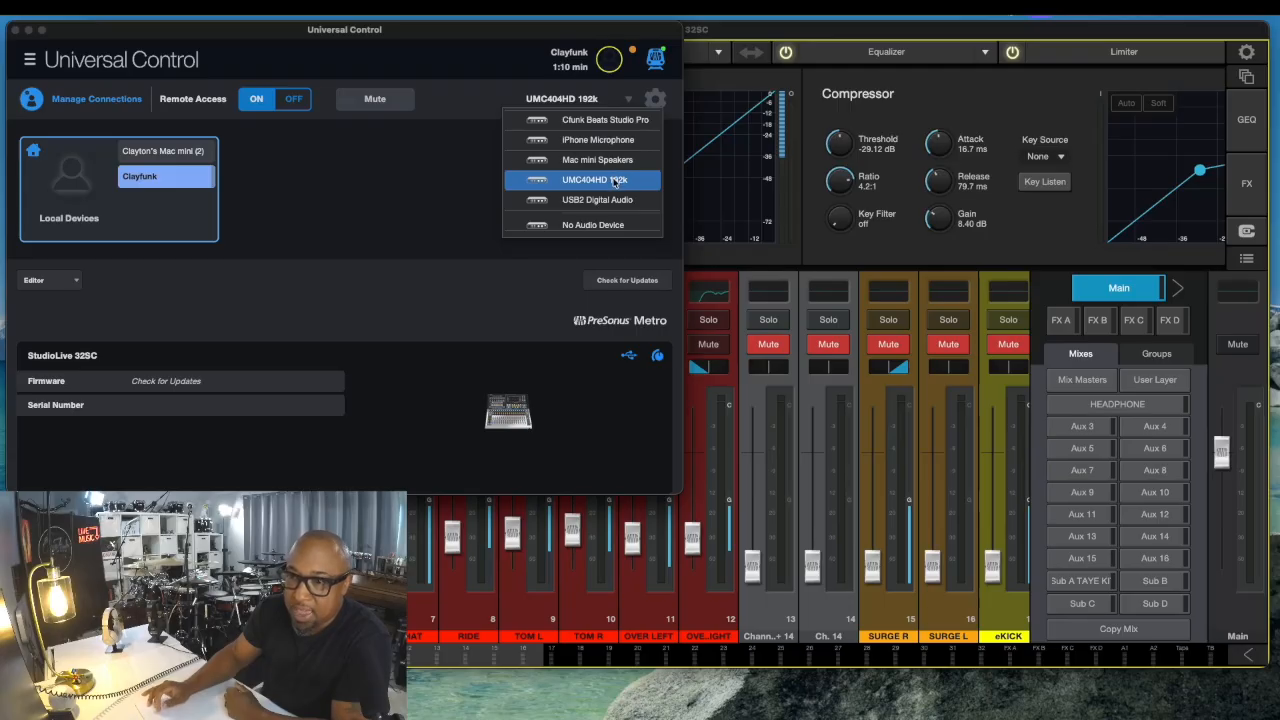
pyautogui.click(614, 180)
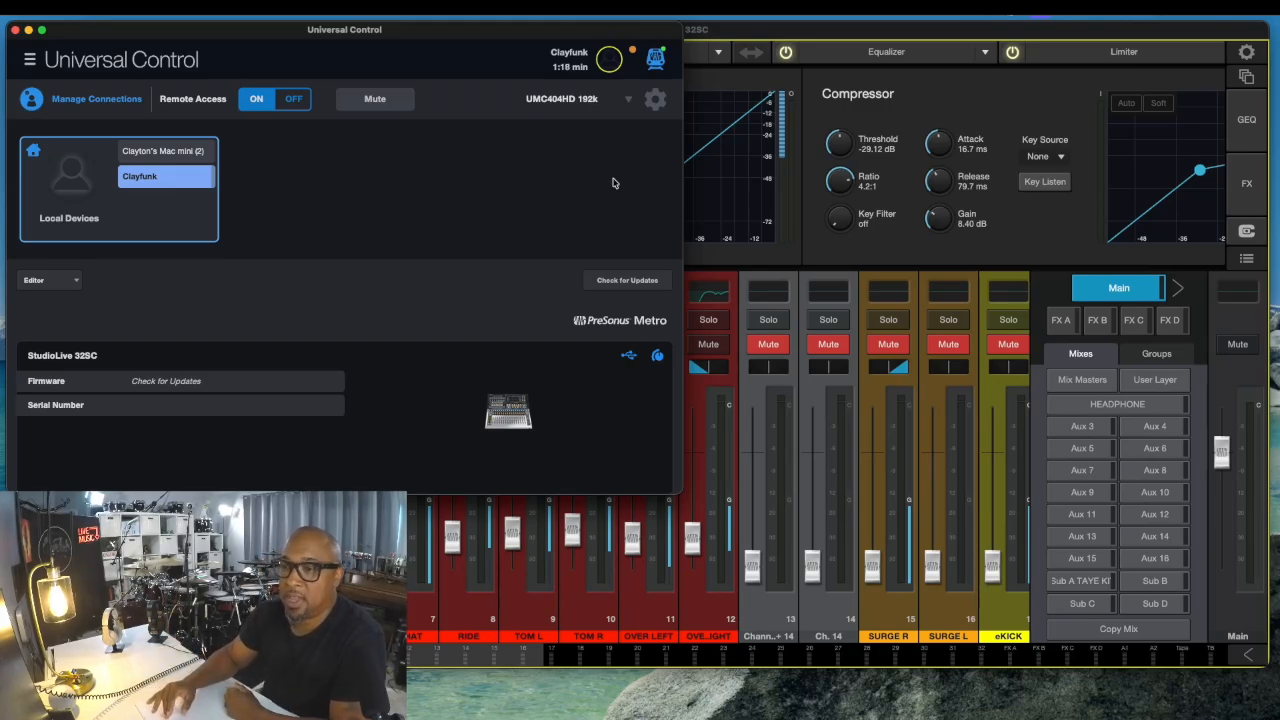
pyautogui.click(779, 33)
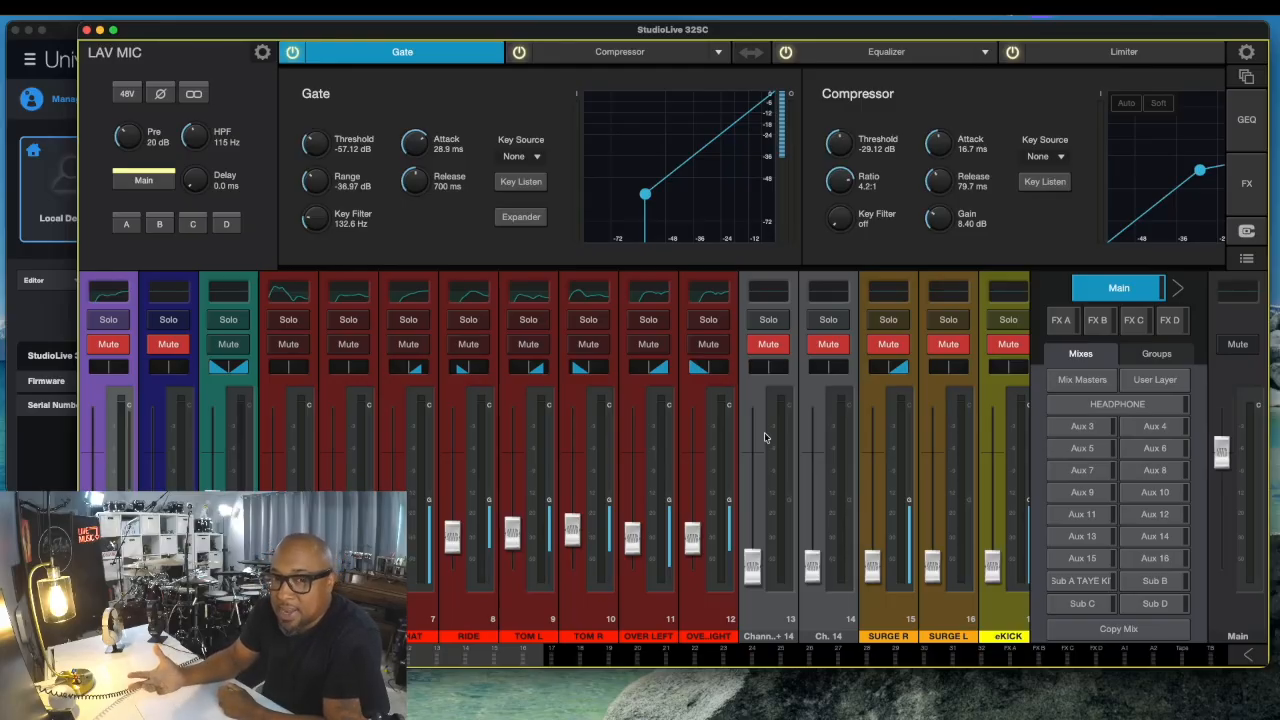
# - Open the Projects/Scenes view and recall the TAYE KIT ONLY scene of project Master2025
pyautogui.click(1245, 78)
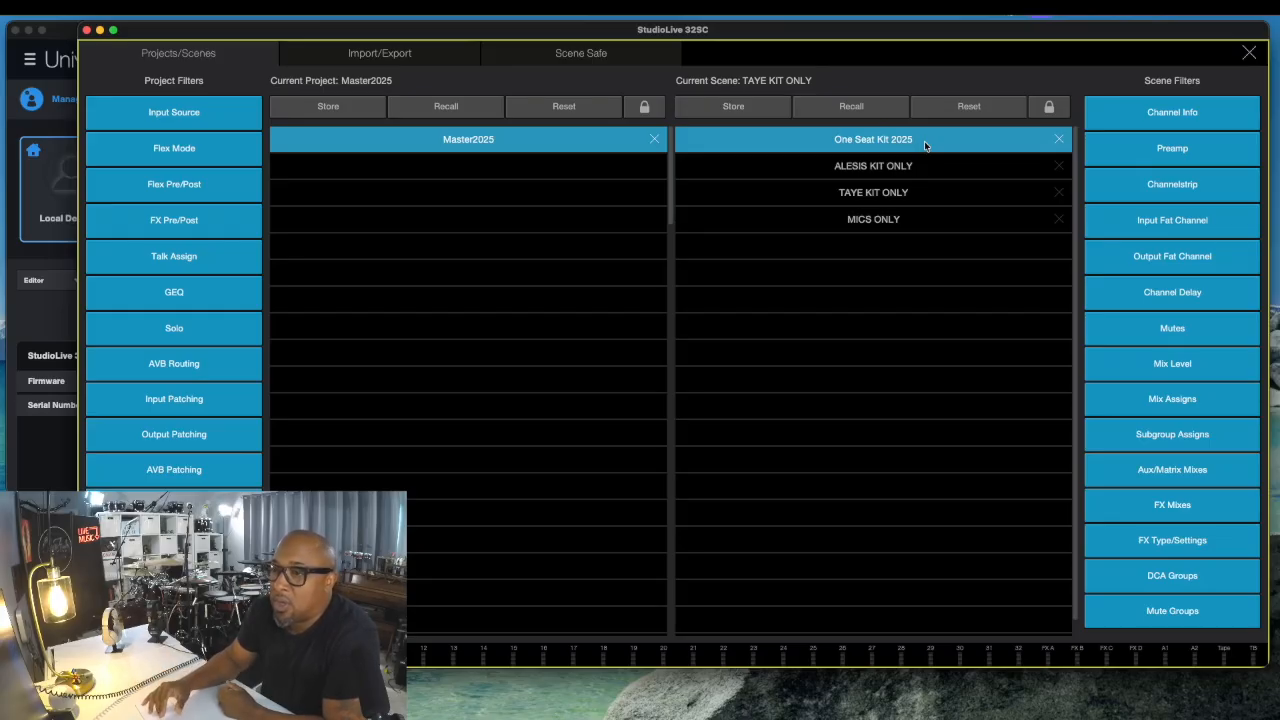
pyautogui.click(868, 196)
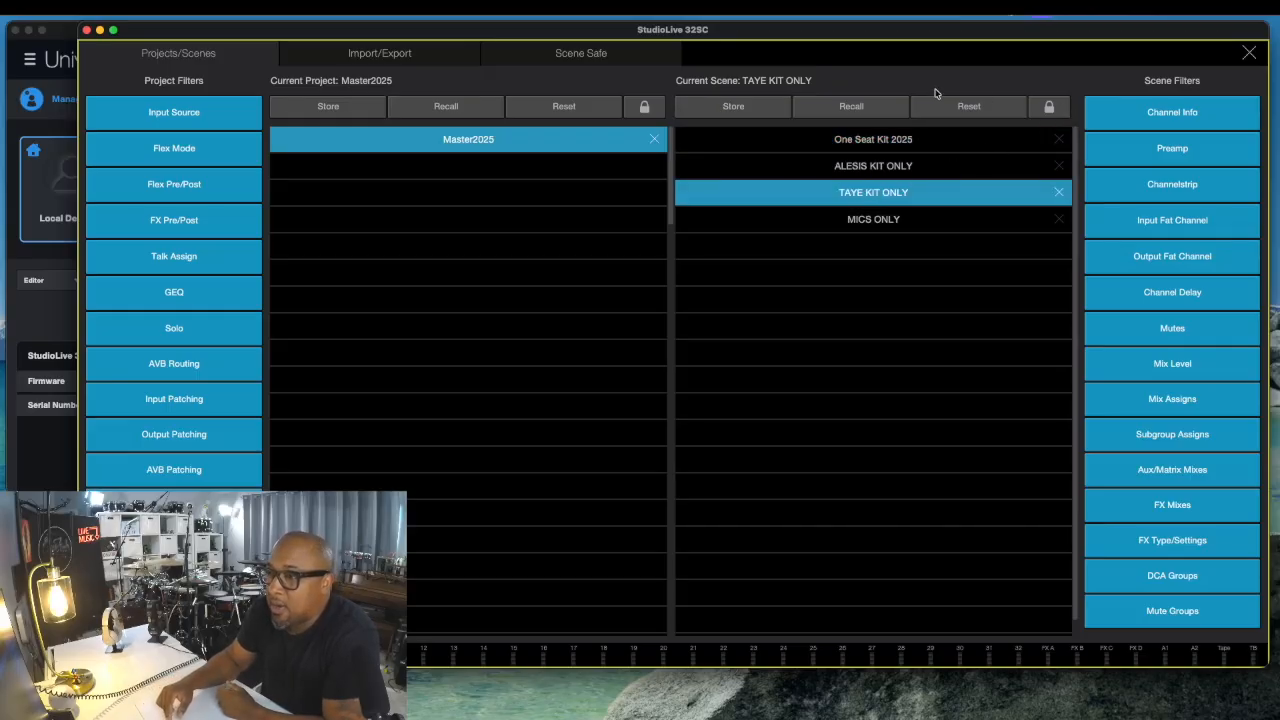
pyautogui.click(860, 104)
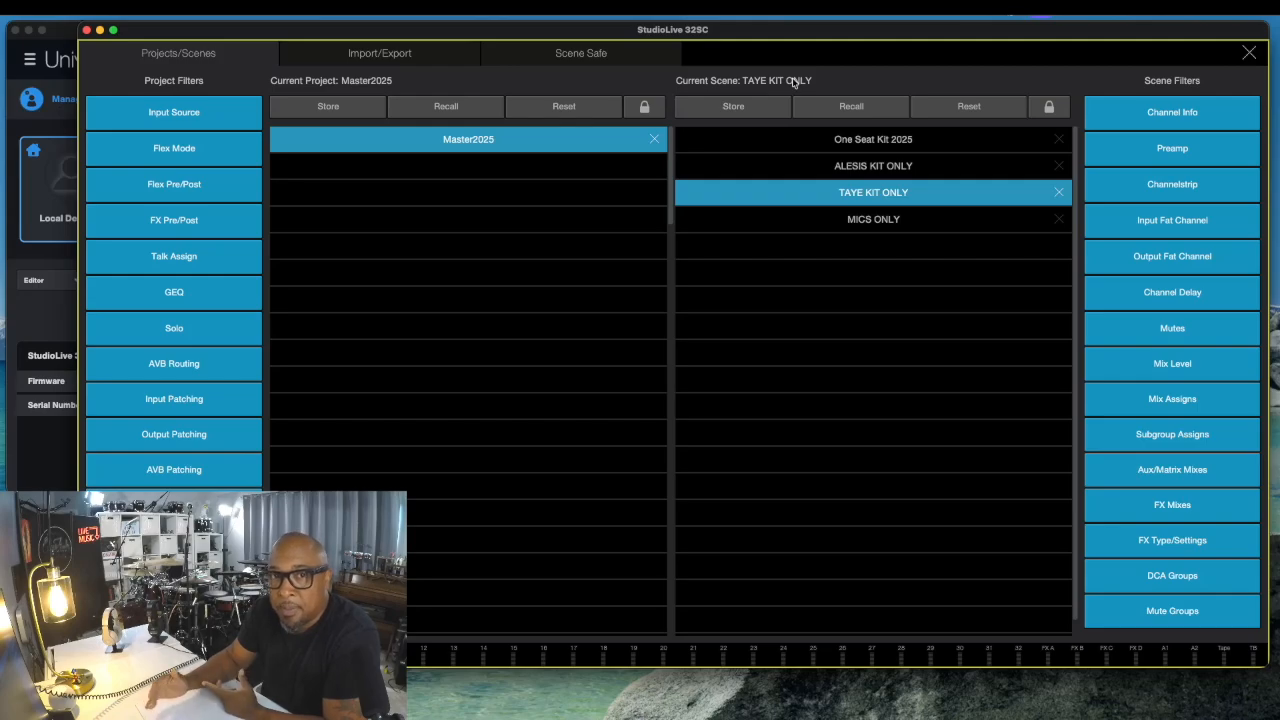
# - Recall the ALESIS KIT ONLY scene
pyautogui.click(841, 166)
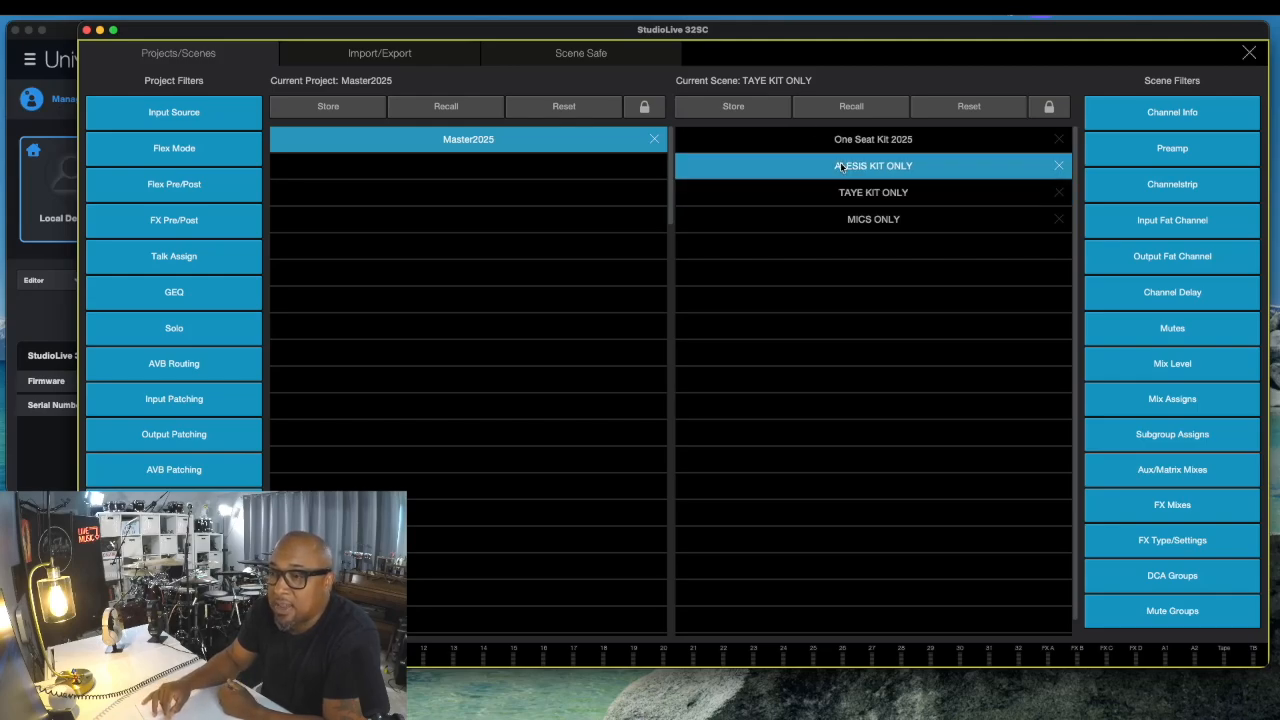
pyautogui.click(850, 107)
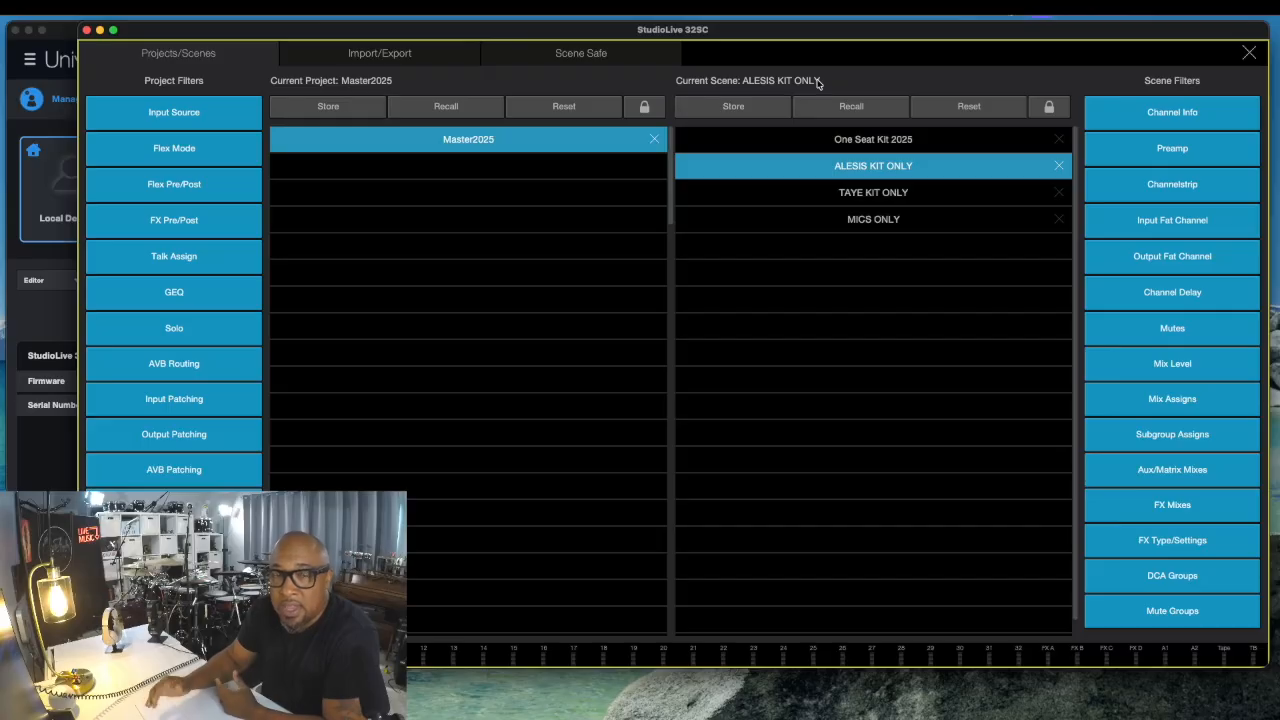
# - Recall the TAYE KIT ONLY scene again and close the Projects/Scenes view
pyautogui.click(862, 194)
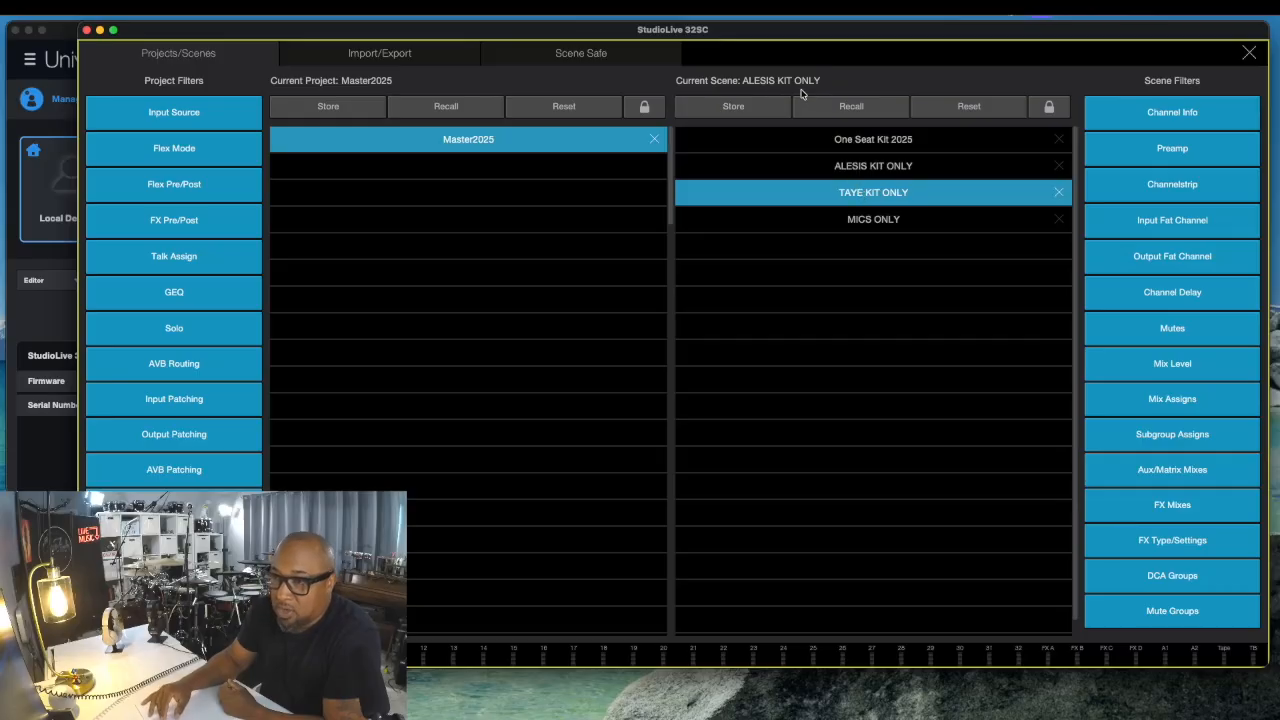
pyautogui.click(851, 106)
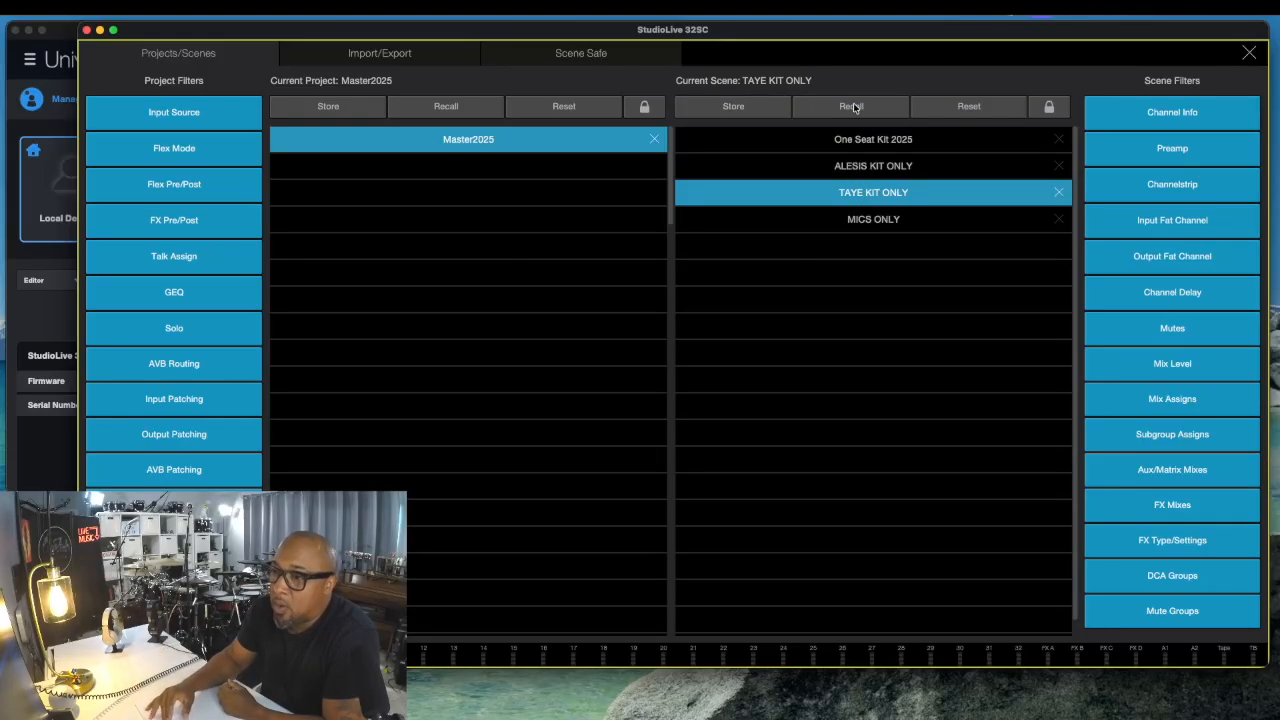
pyautogui.click(1249, 53)
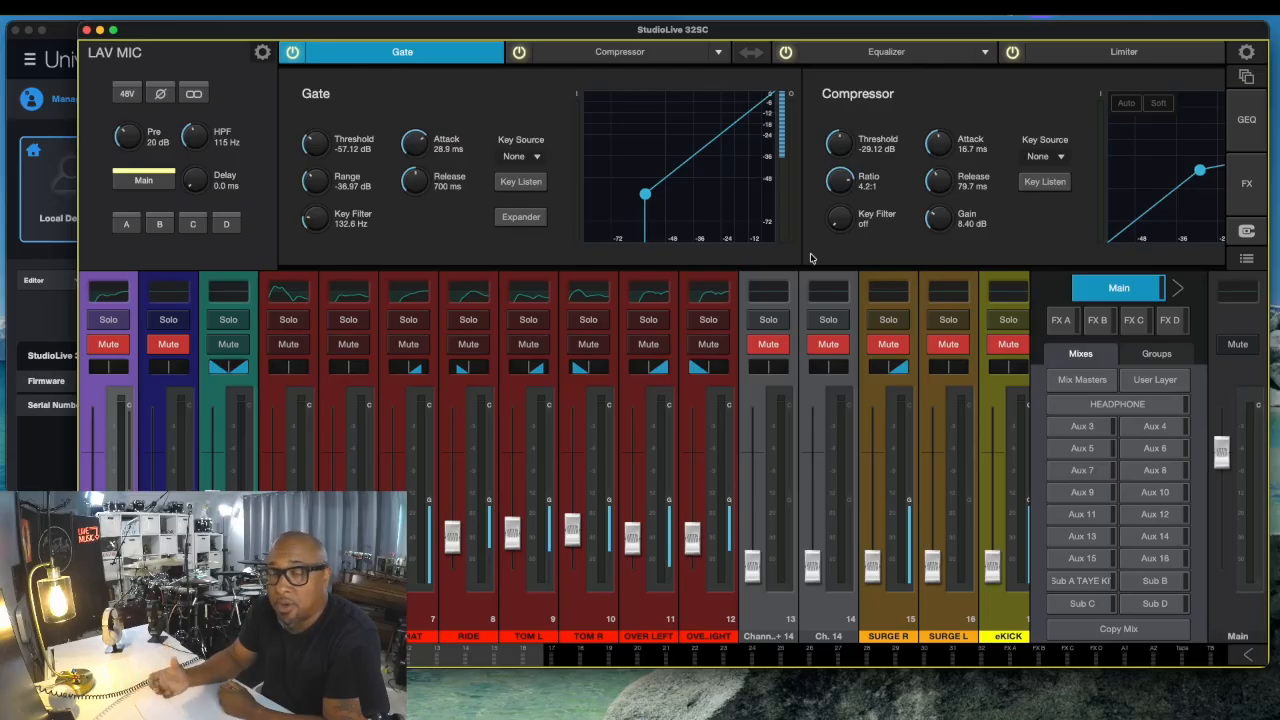
# - Open the SD Card recorder, pick individual tracks in Select mode, then switch back to All tracks
pyautogui.click(1247, 233)
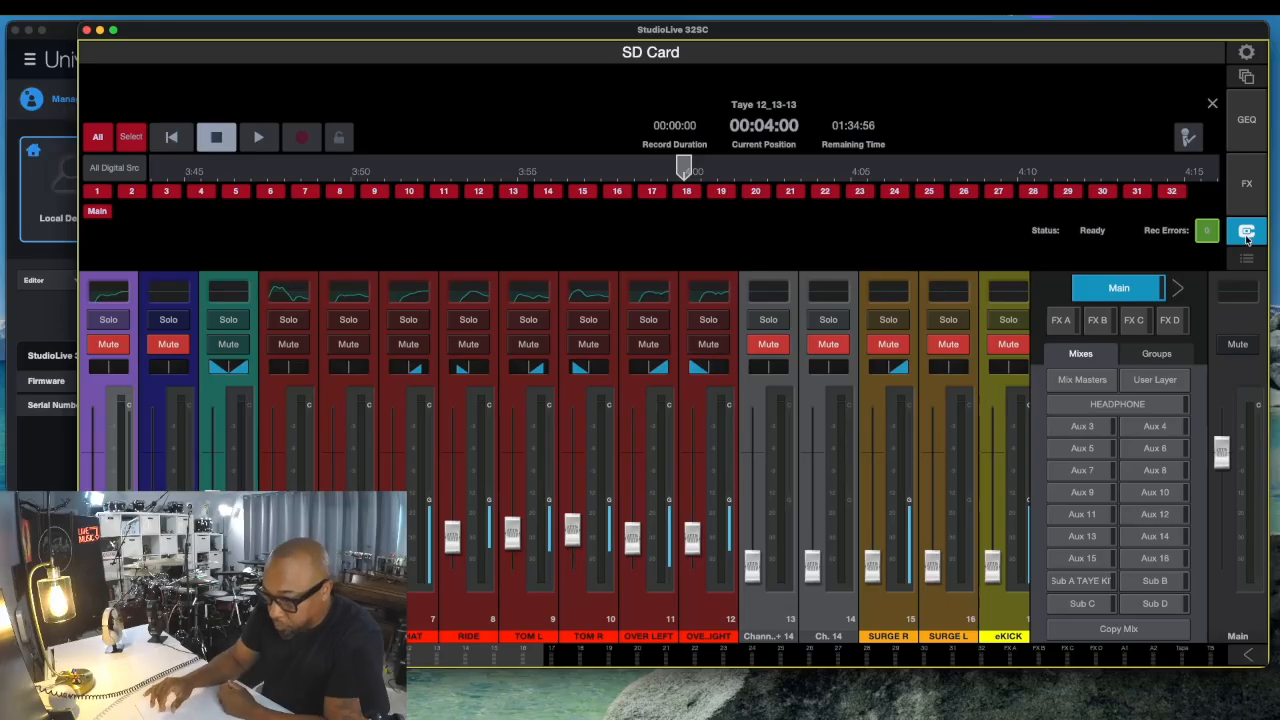
pyautogui.click(104, 138)
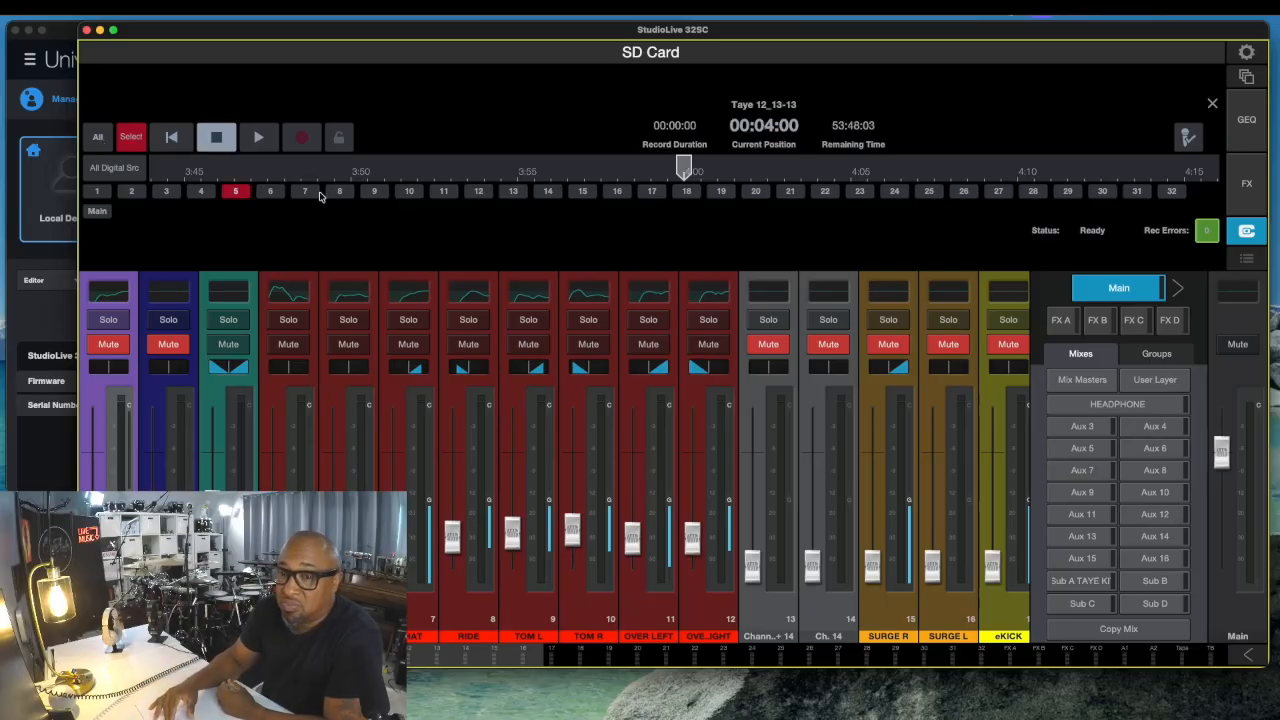
pyautogui.click(472, 193)
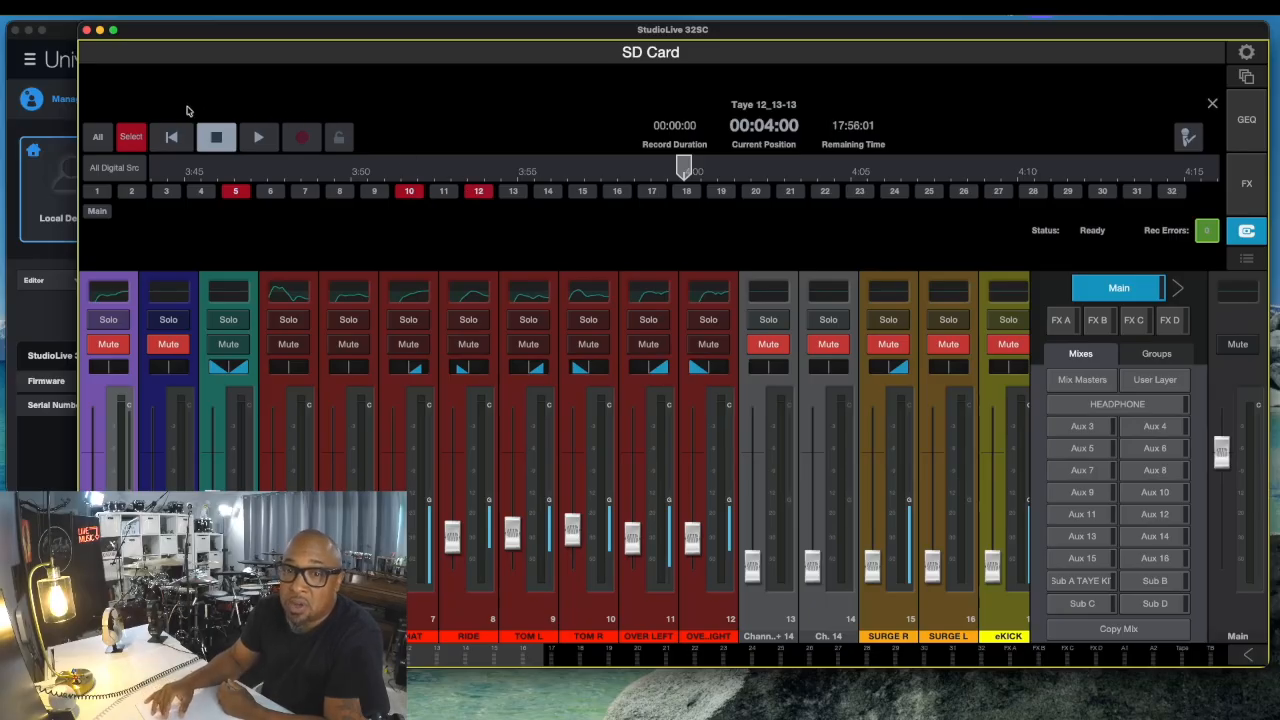
pyautogui.click(99, 137)
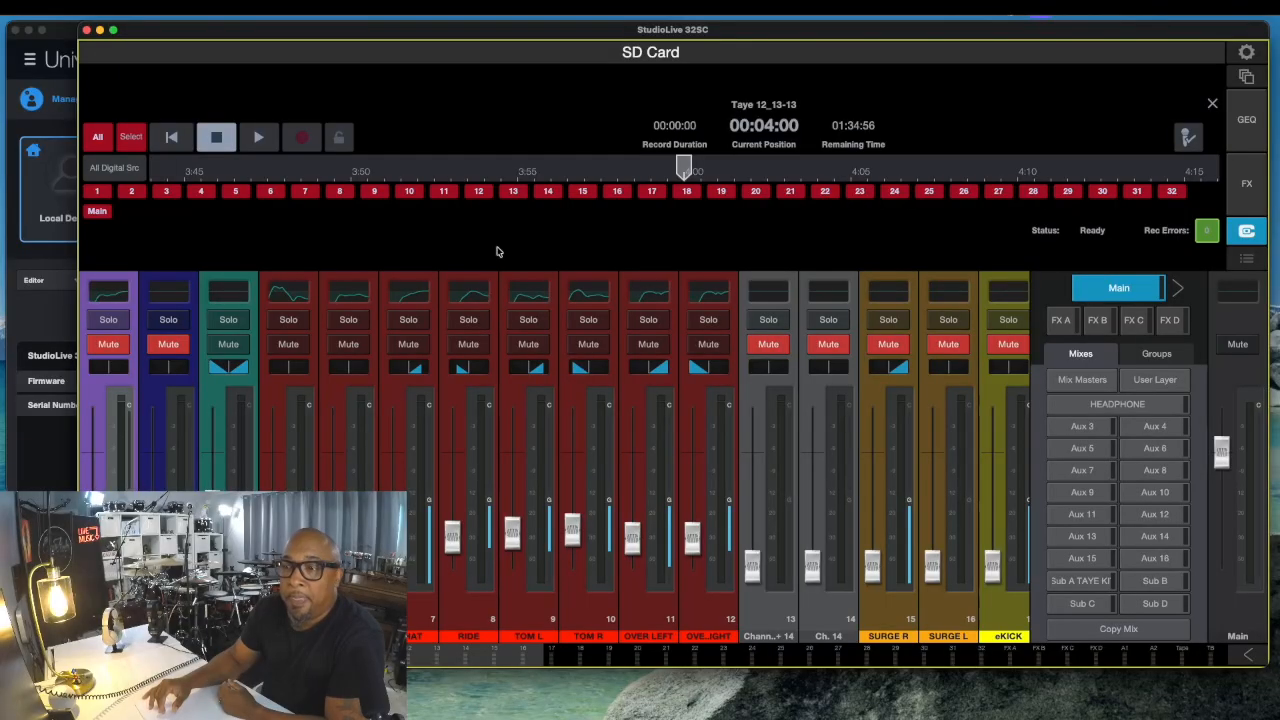
# - Play the SD Card recording Taye 12_13-13, stop it, and start playback again
pyautogui.click(257, 138)
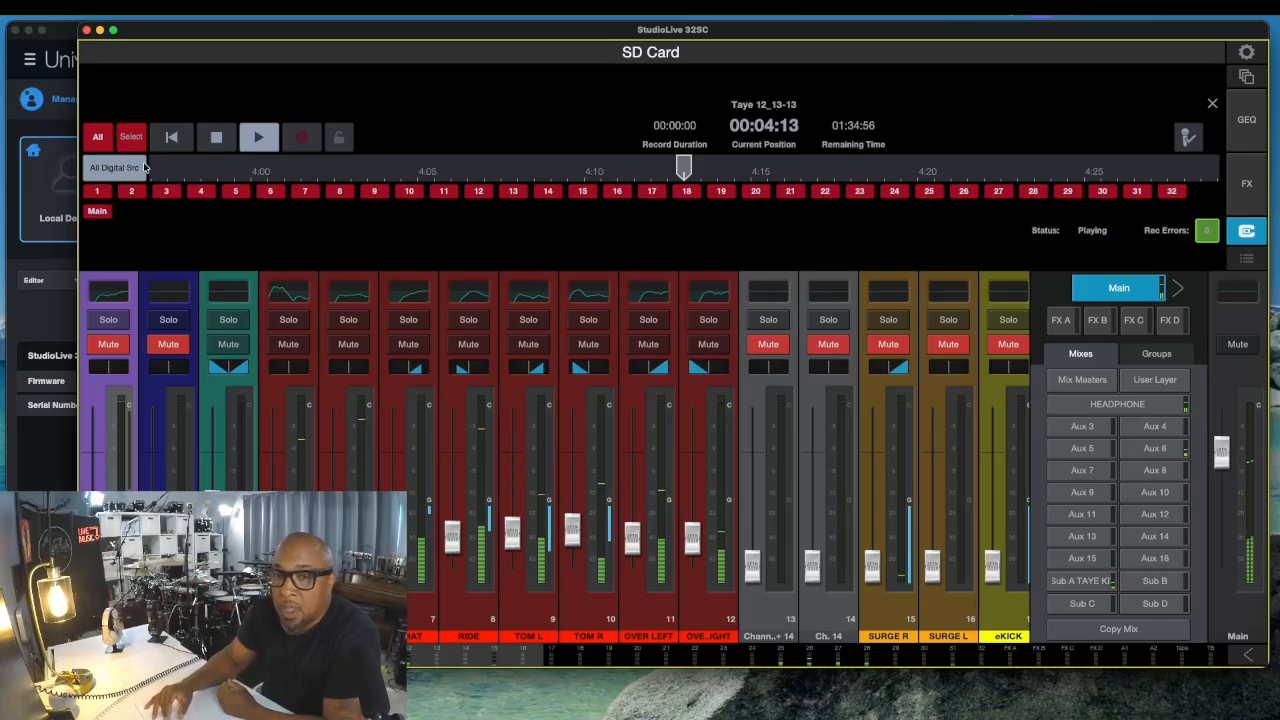
pyautogui.click(218, 139)
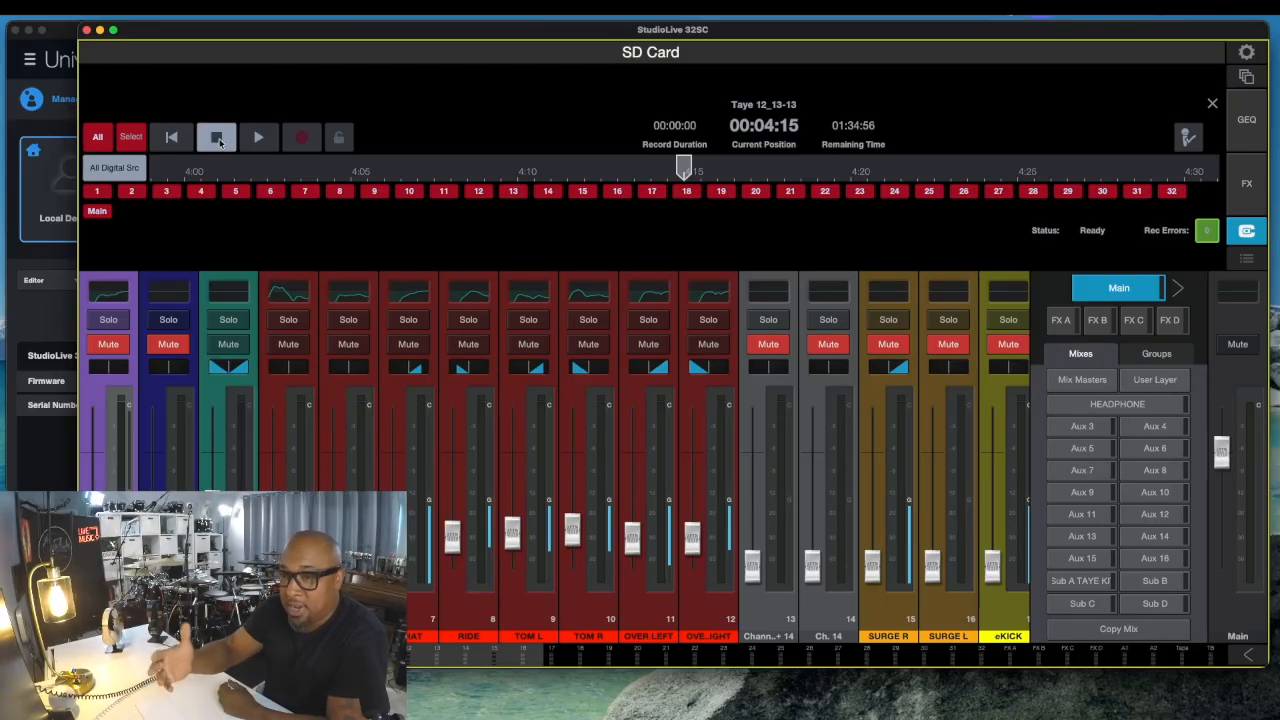
pyautogui.click(252, 138)
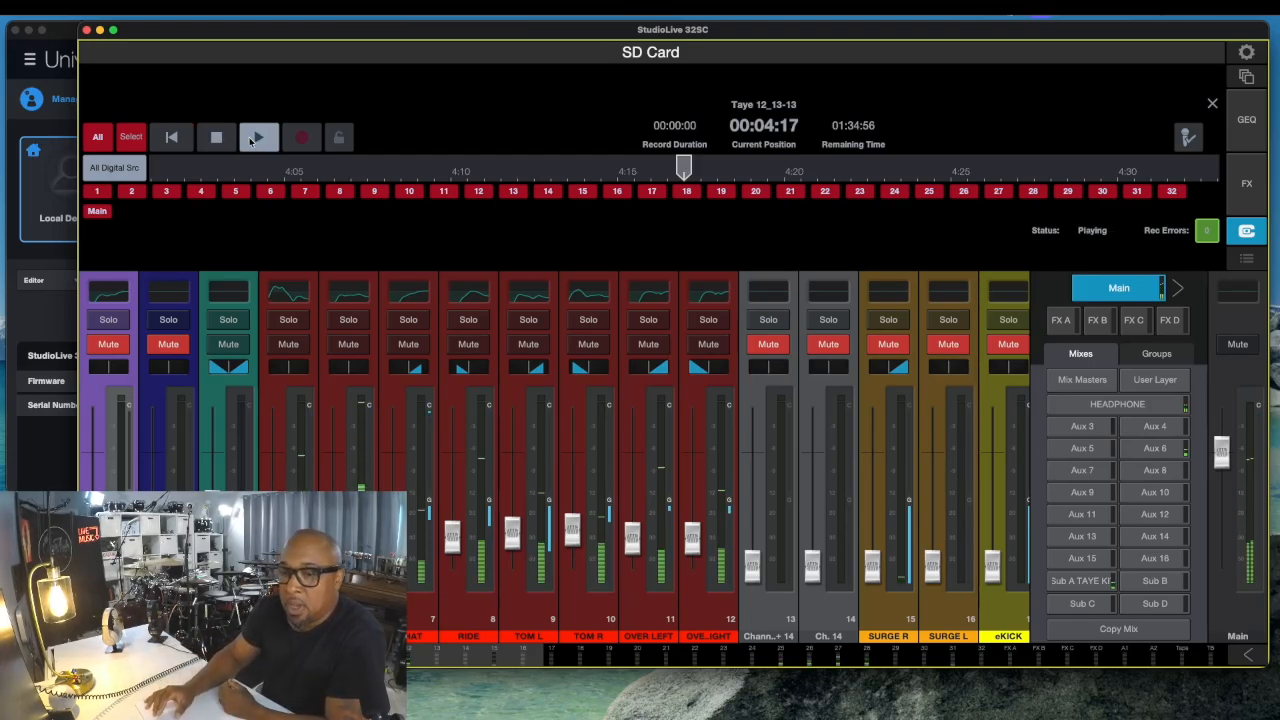
# - Select the KICK channel, then open and close the Projects/Scenes view
pyautogui.click(318, 431)
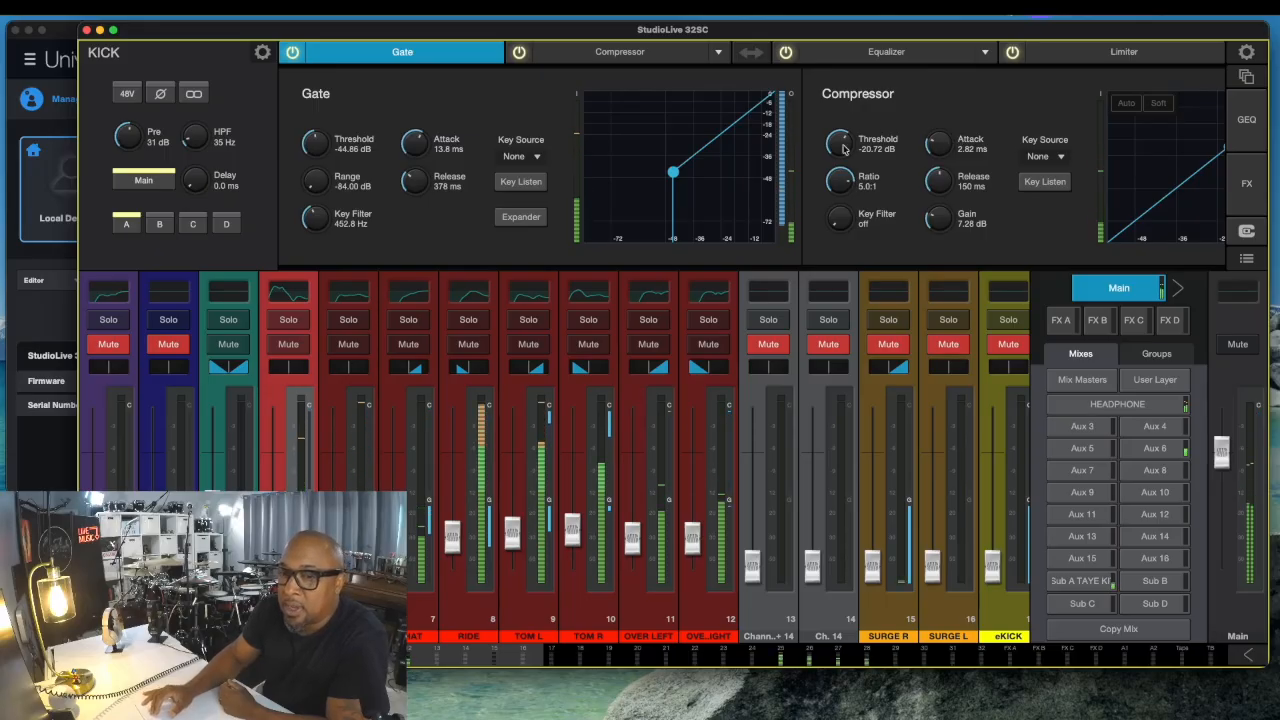
pyautogui.click(1247, 77)
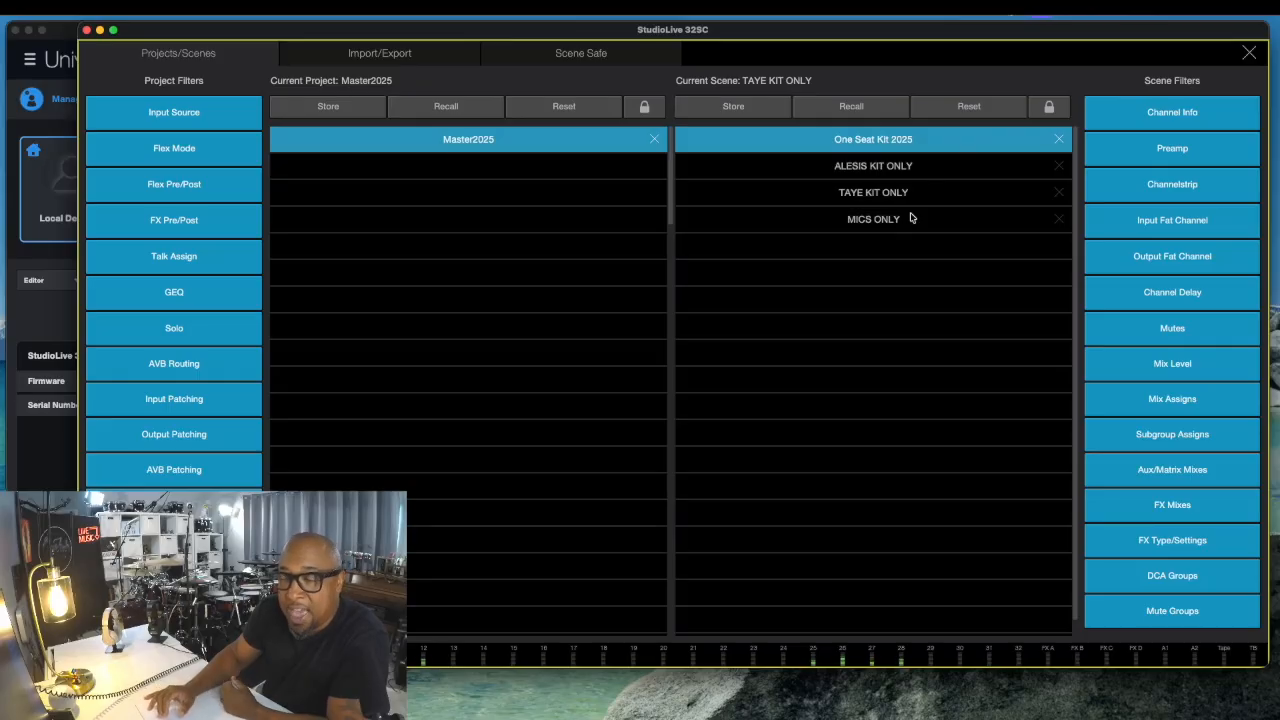
pyautogui.click(1250, 53)
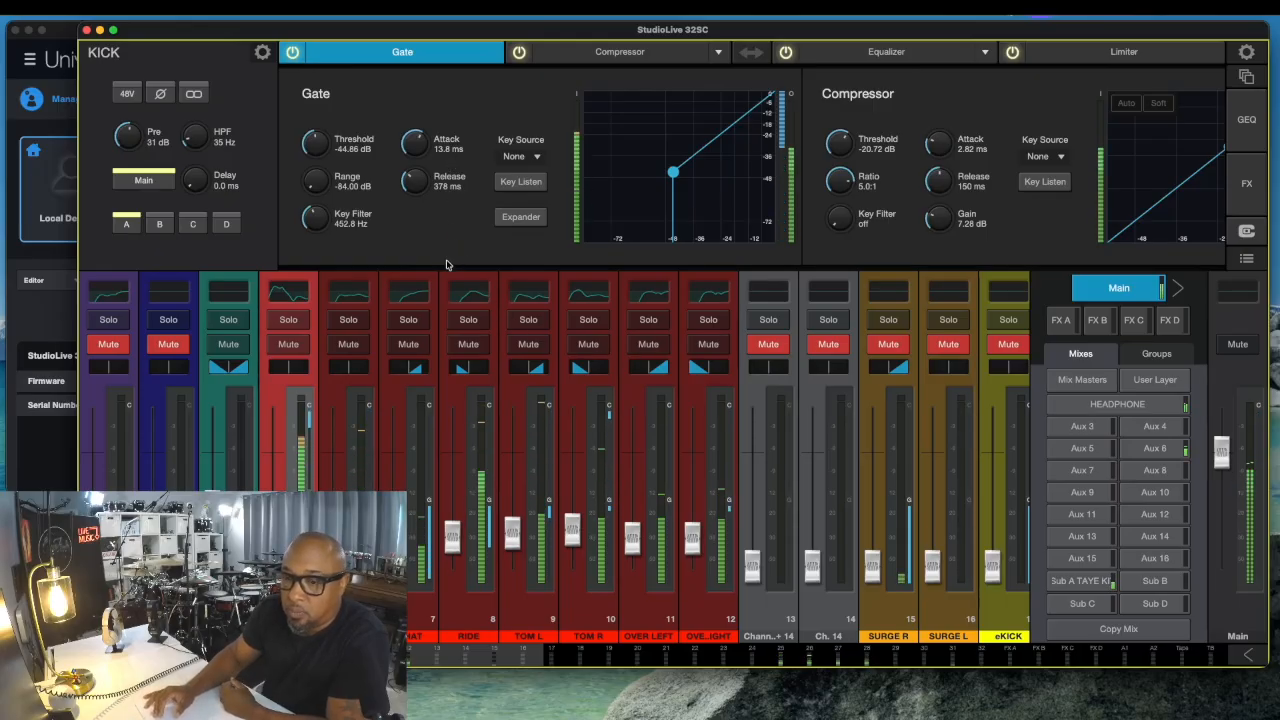
# - Return to the SD Card recorder and stop playback
pyautogui.click(1246, 231)
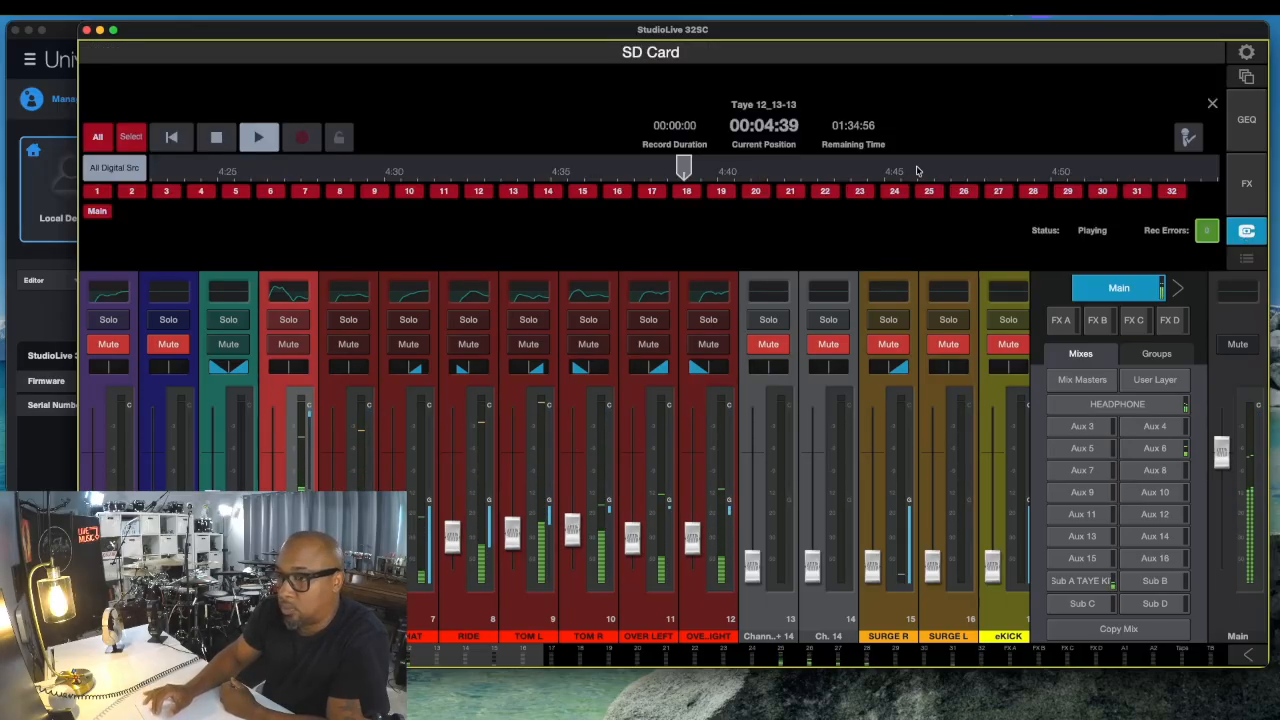
pyautogui.click(218, 138)
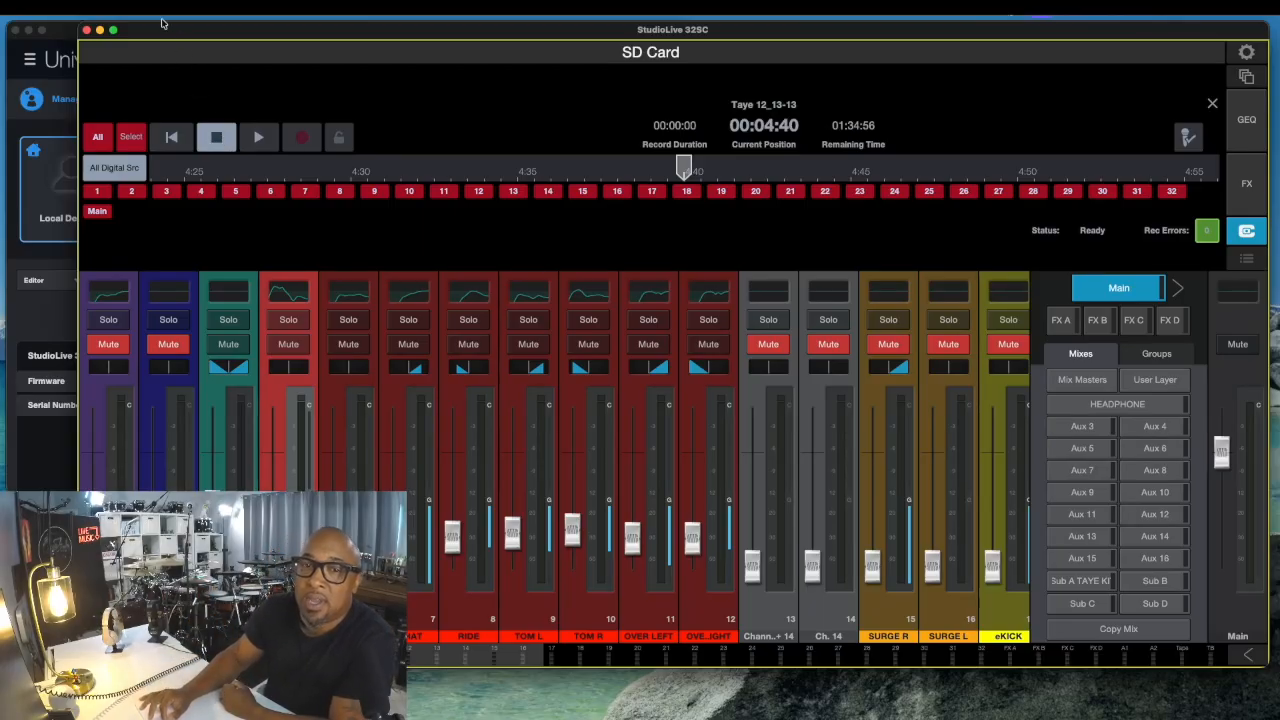
# - Switch to Universal Control and open its audio device list
pyautogui.click(62, 33)
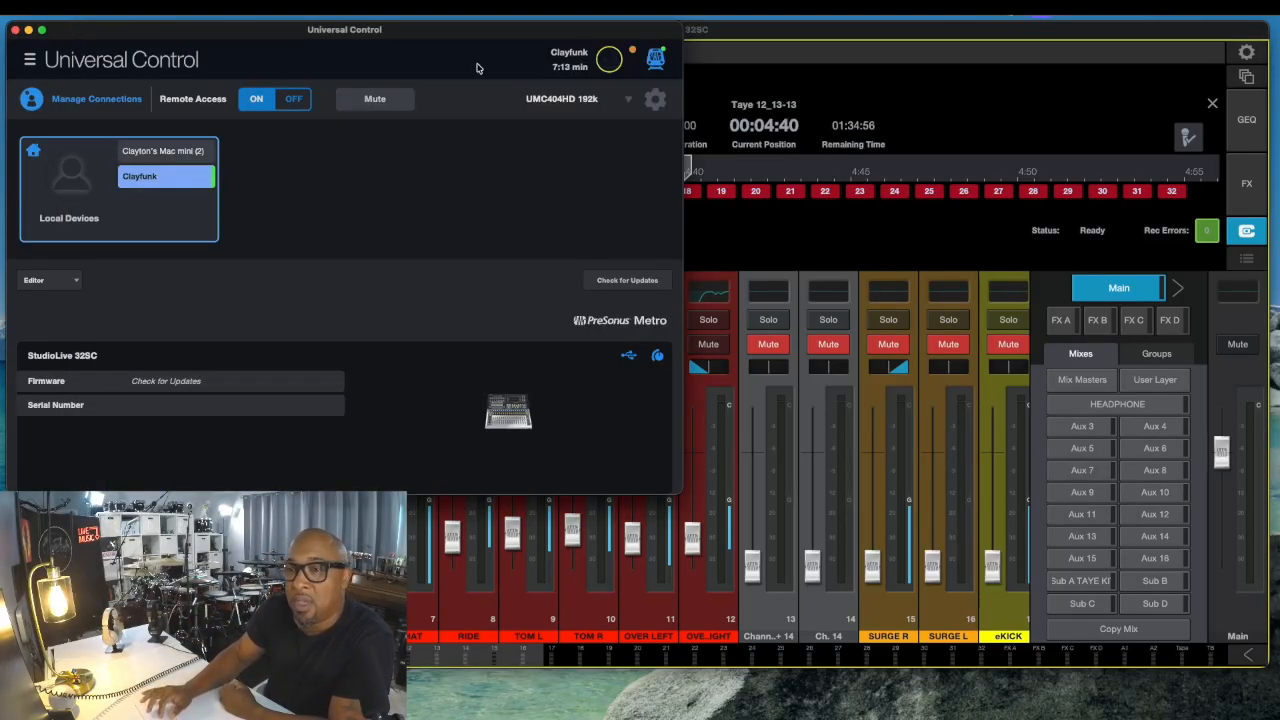
pyautogui.click(627, 100)
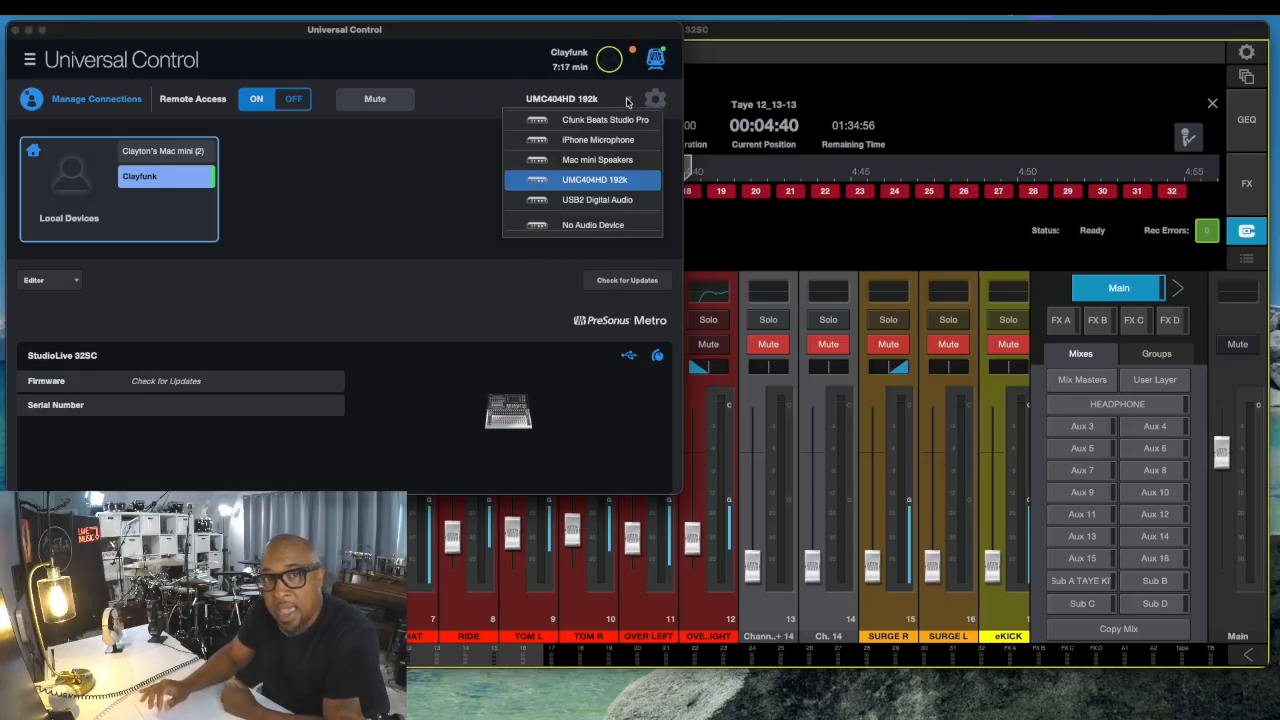